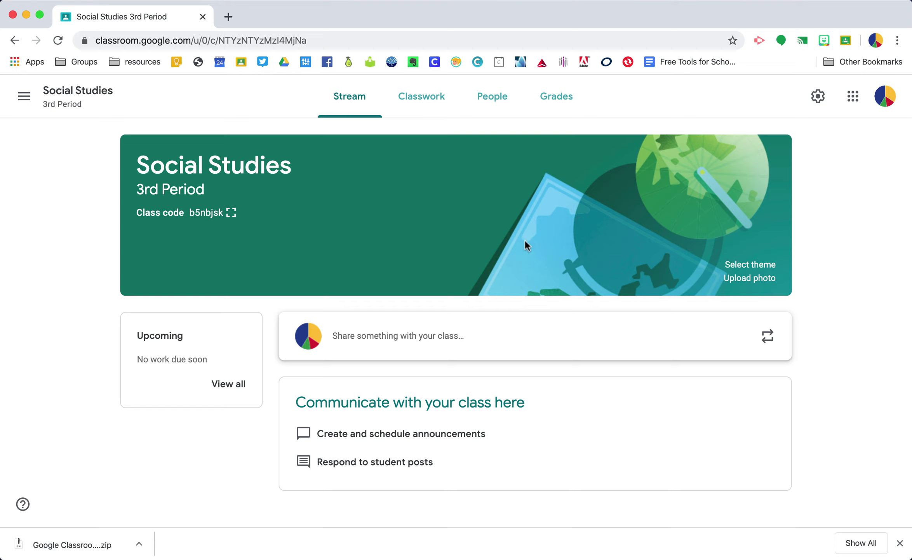
Step: Change the class theme to the orange compass and map image from the English & History gallery
left_click(741, 267)
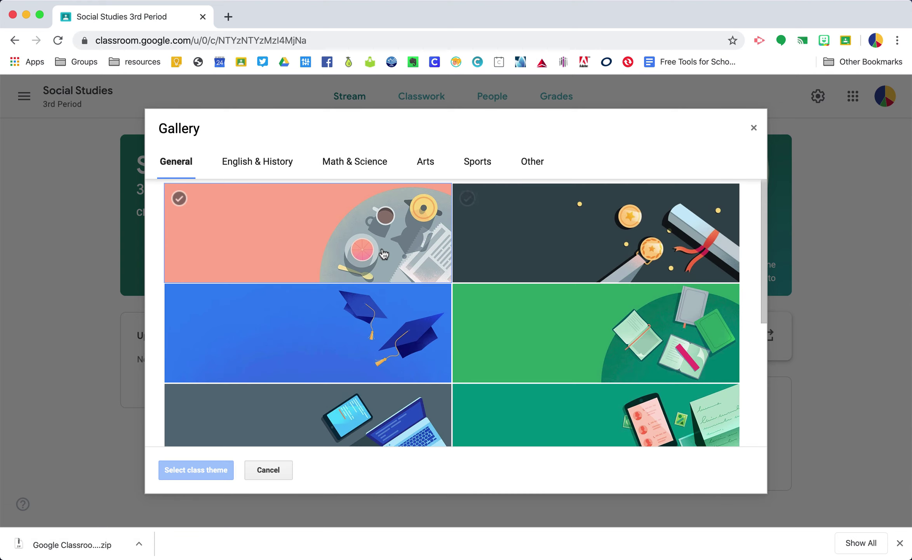
scroll(487, 302, "down", 5)
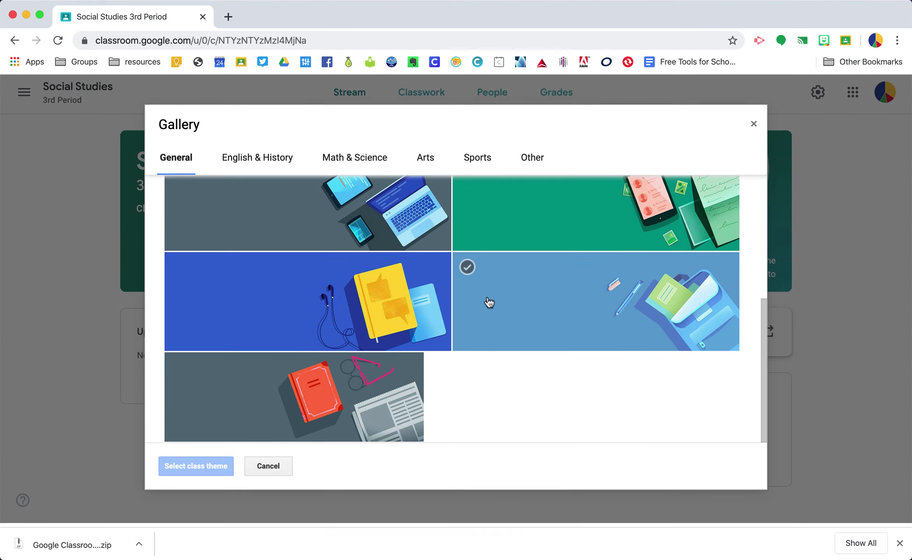
left_click(288, 161)
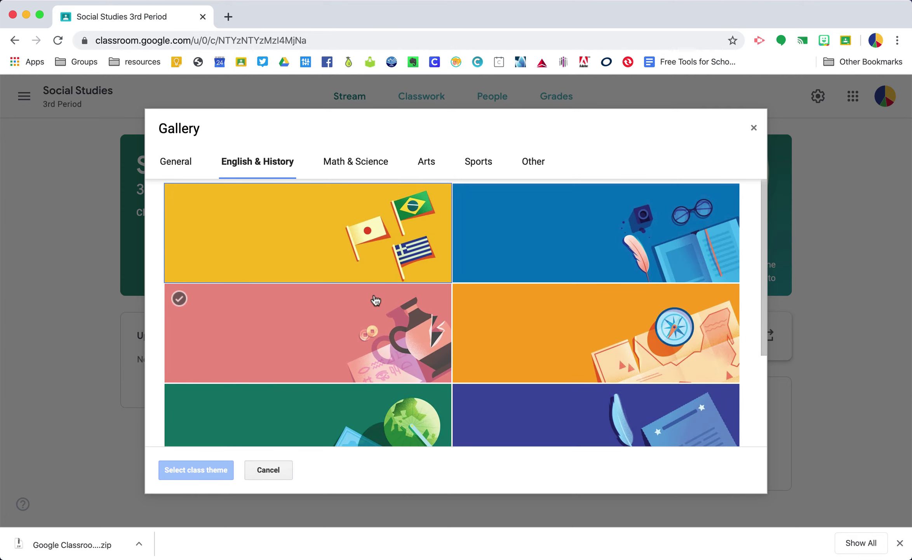
scroll(375, 300, "down", 3)
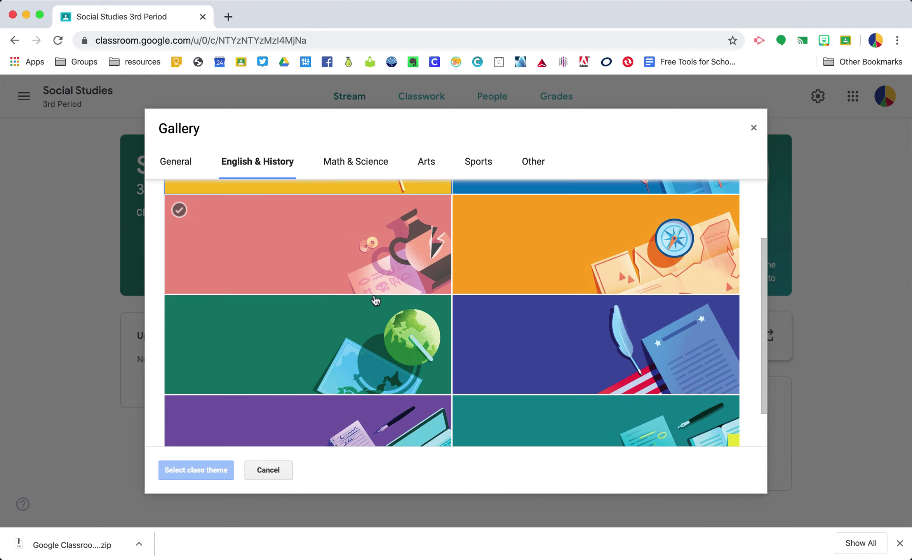
left_click(502, 266)
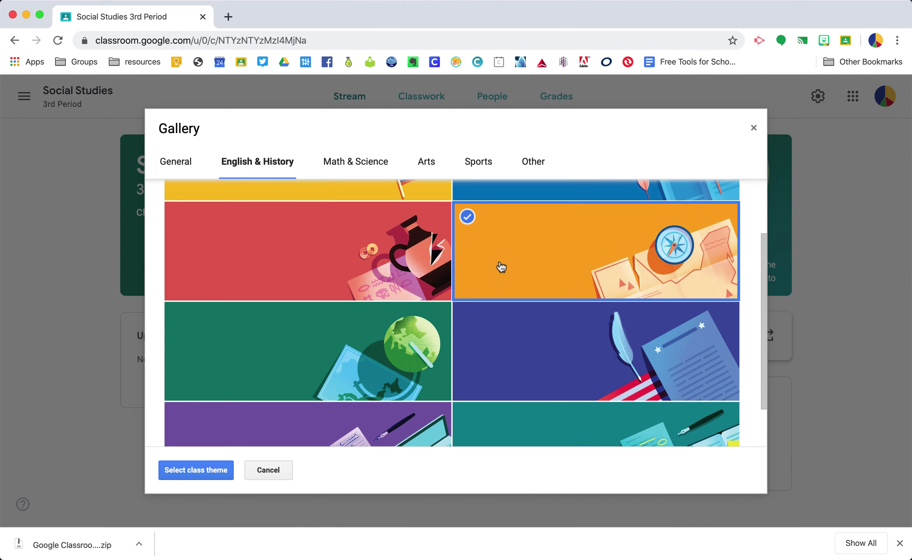
left_click(206, 466)
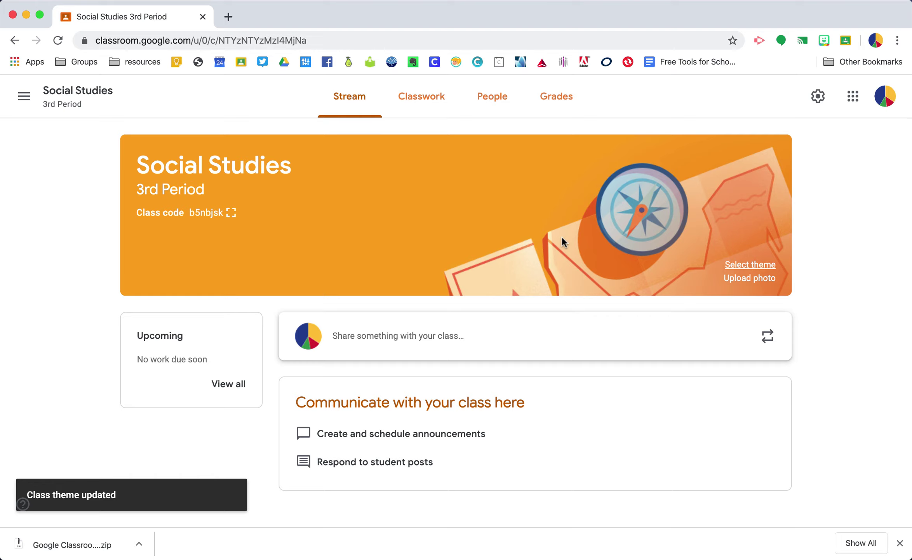
Step: Look at the header photo upload option and the Classwork, People and Grades pages, and return to the Stream
left_click(733, 279)
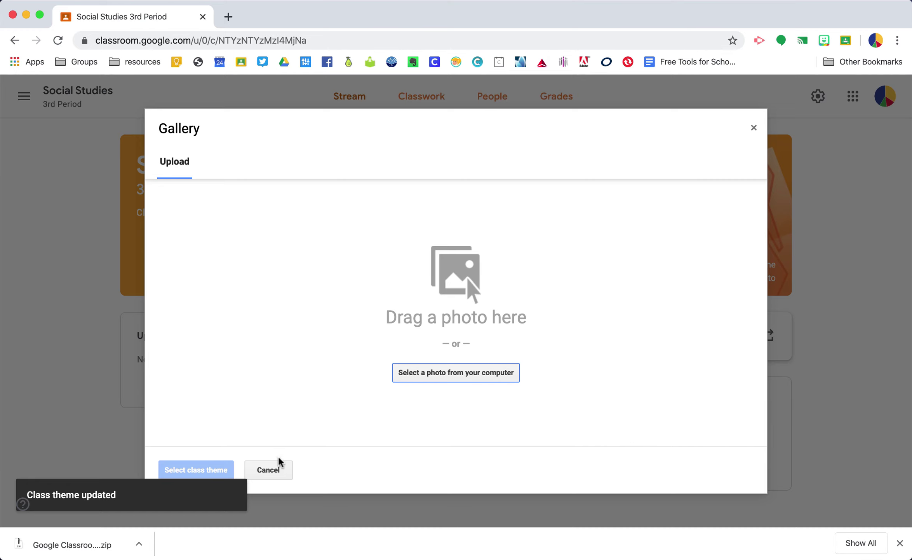
left_click(272, 470)
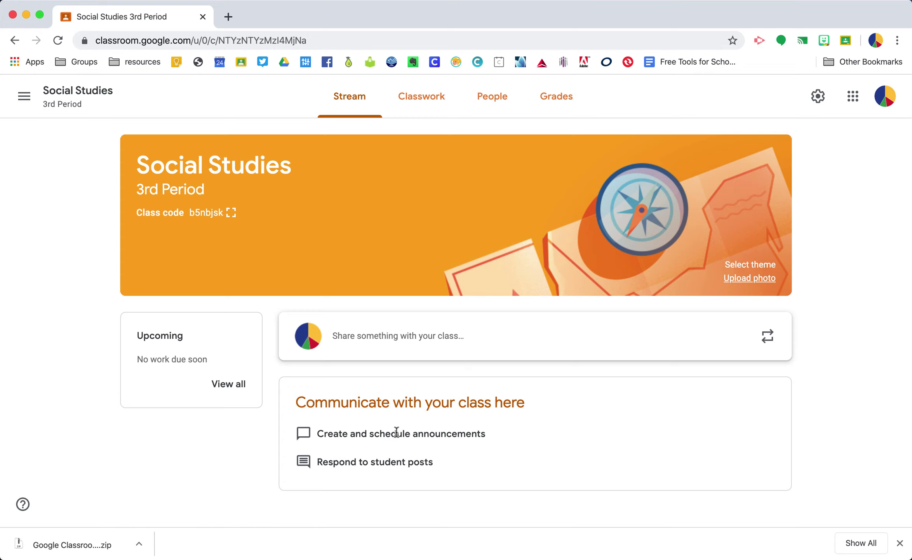
left_click(429, 100)
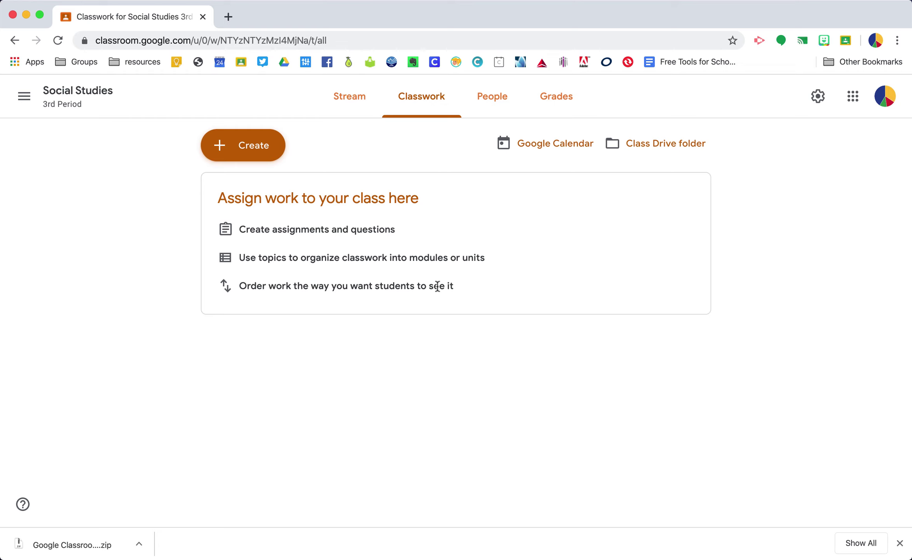
left_click(496, 103)
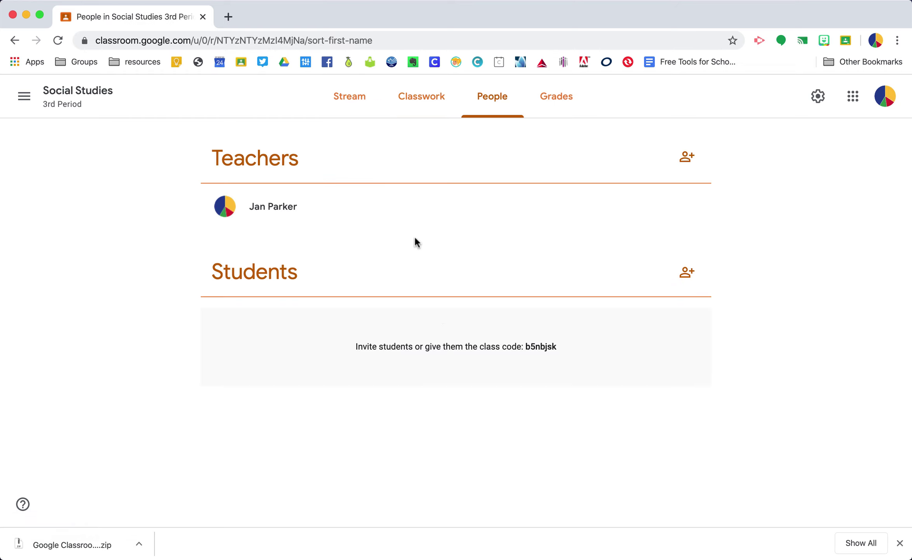
left_click(545, 104)
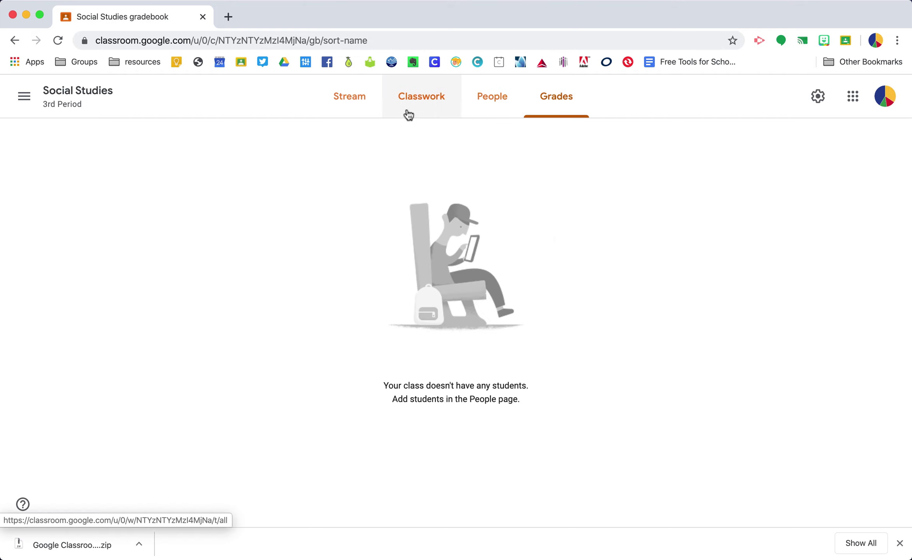
left_click(360, 104)
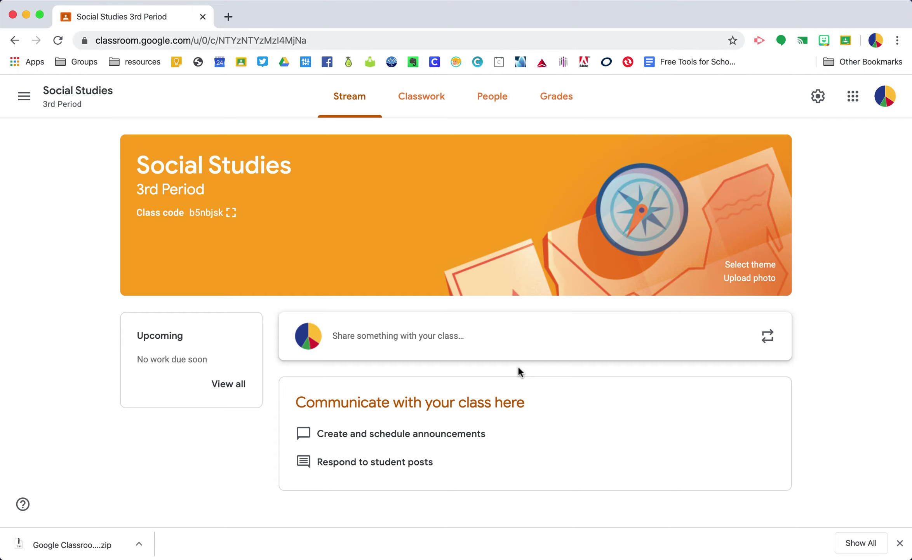
left_click(438, 103)
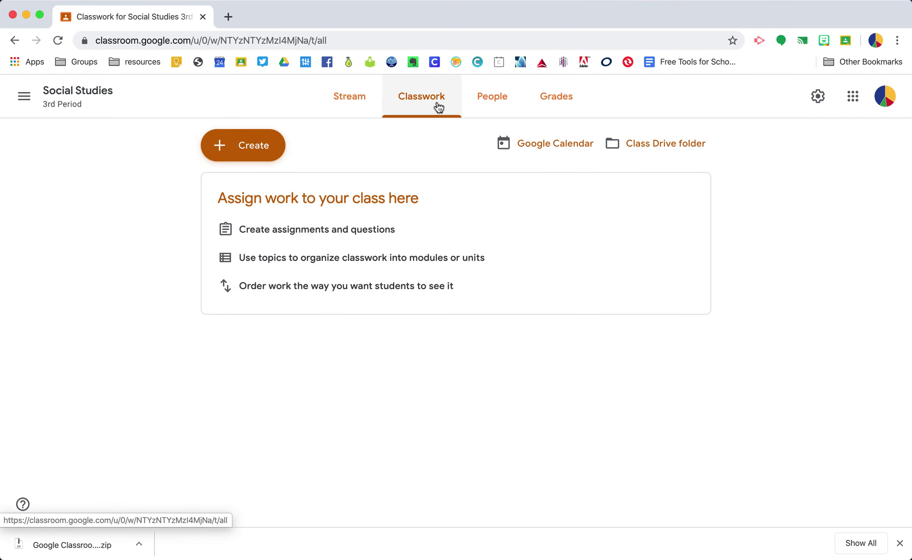
left_click(358, 103)
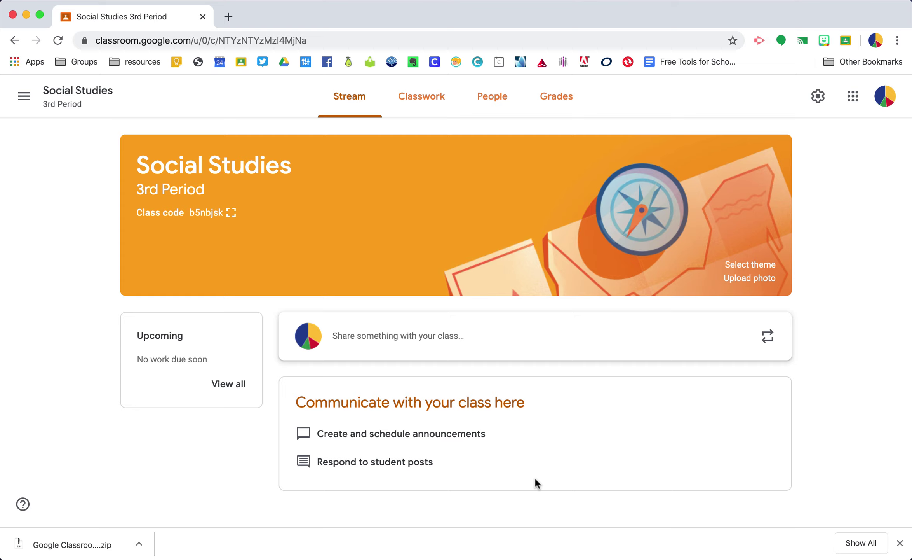
Step: In the class settings, check the class code options and set Stream to "Only teachers can post or comment"
left_click(818, 97)
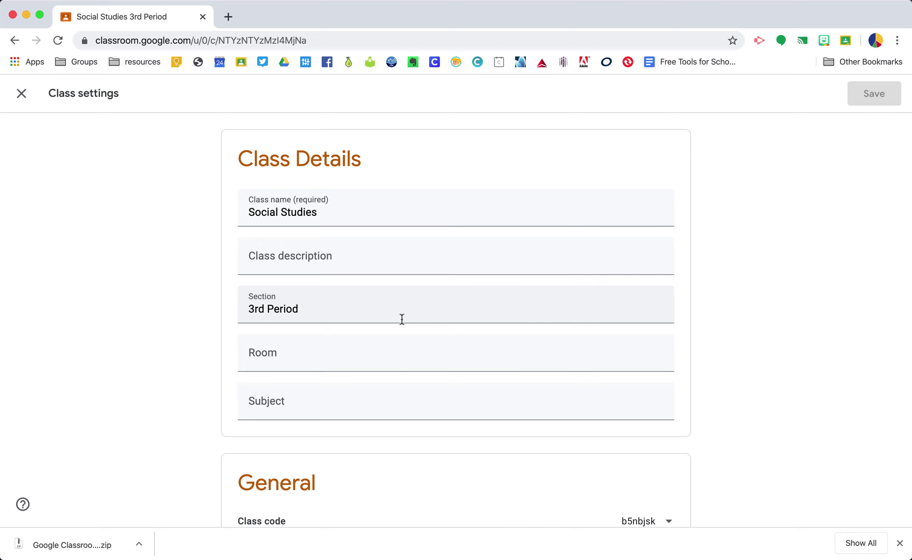
scroll(402, 318, "down", 8)
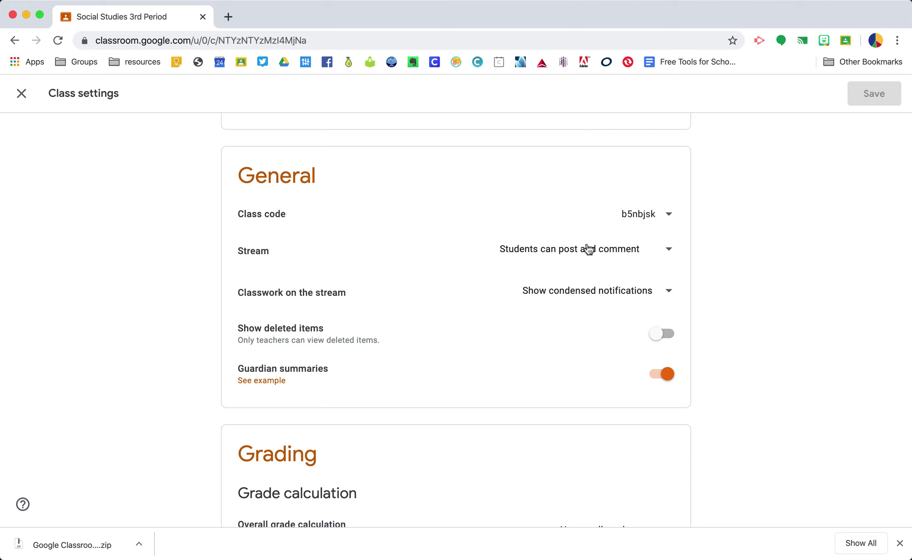
left_click(672, 219)
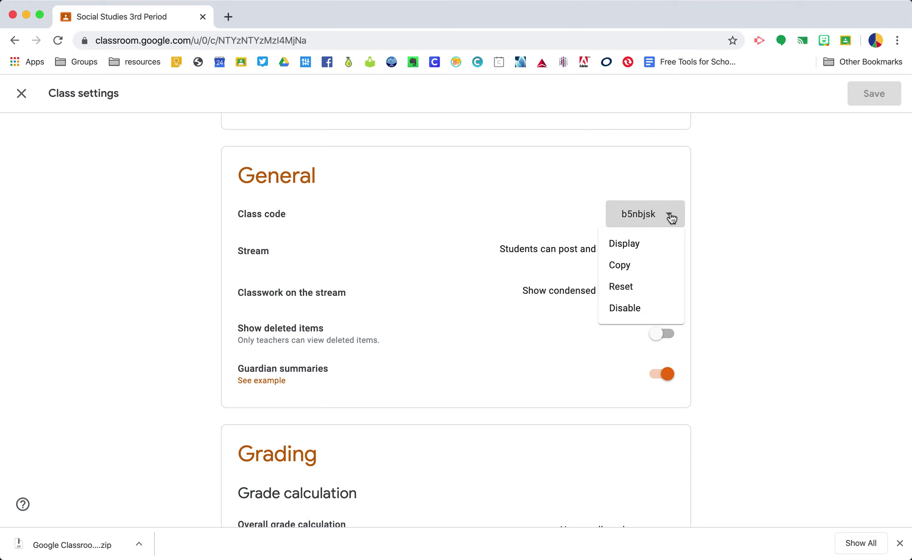
left_click(672, 219)
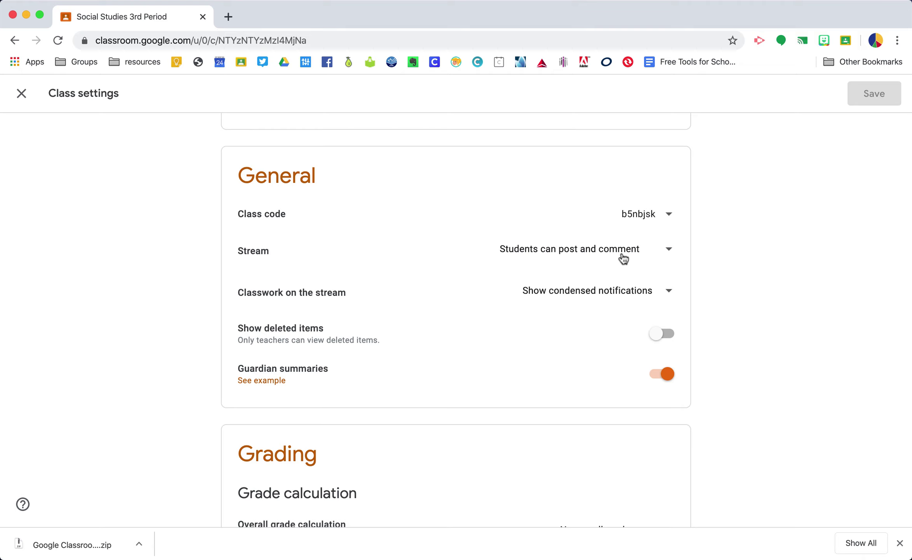
left_click(669, 250)
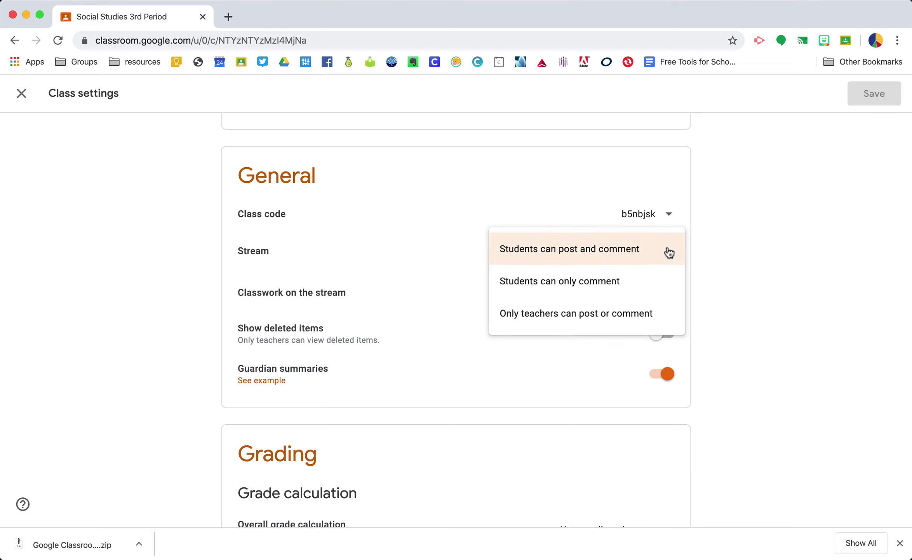
left_click(605, 316)
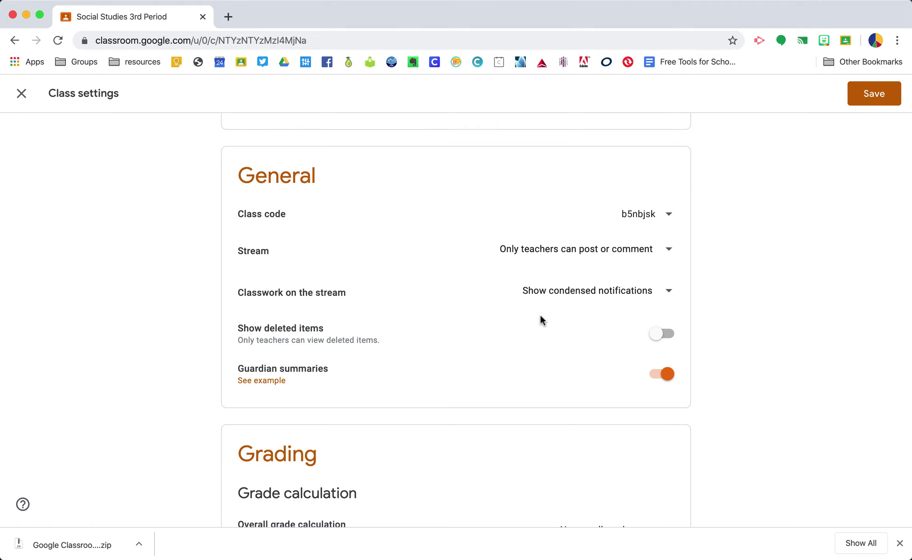
Step: Set Classwork on the stream to "Hide notifications" in the General class settings
left_click(586, 296)
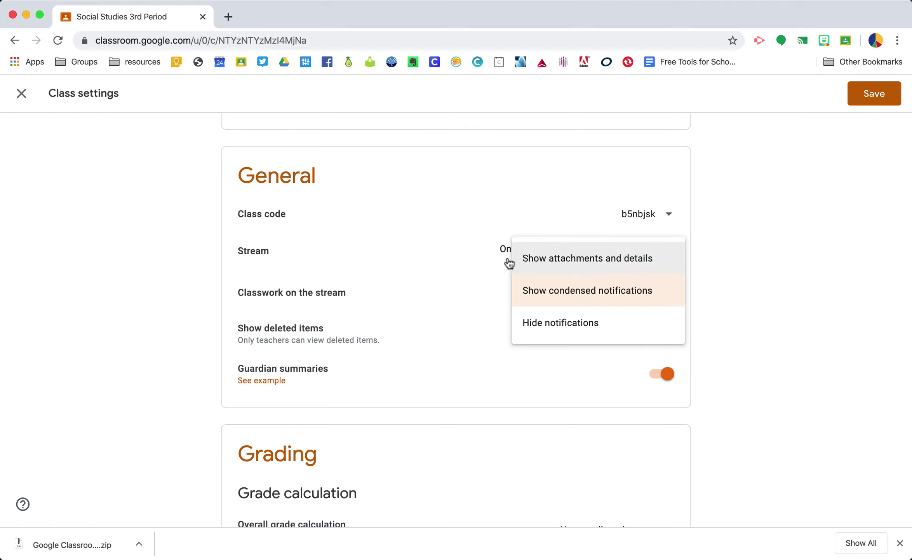
left_click(493, 257)
left_click(503, 257)
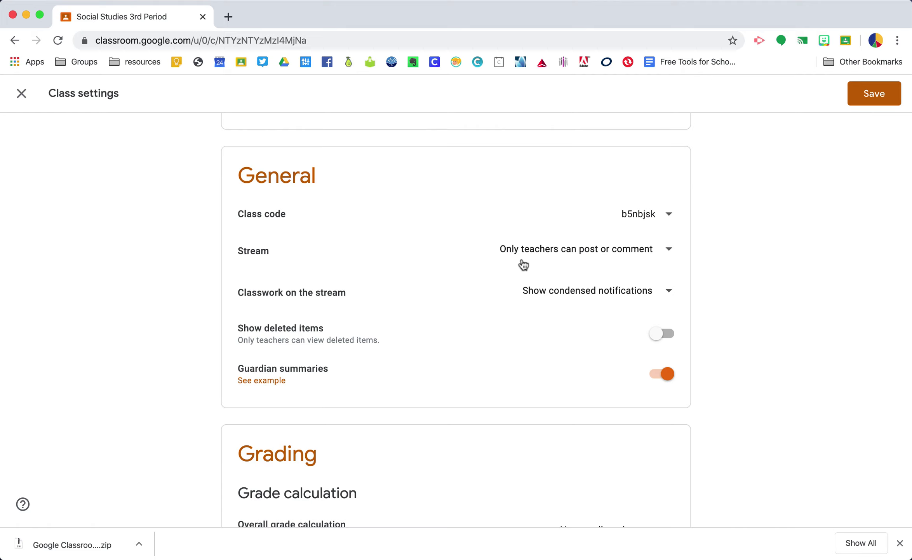
left_click(558, 293)
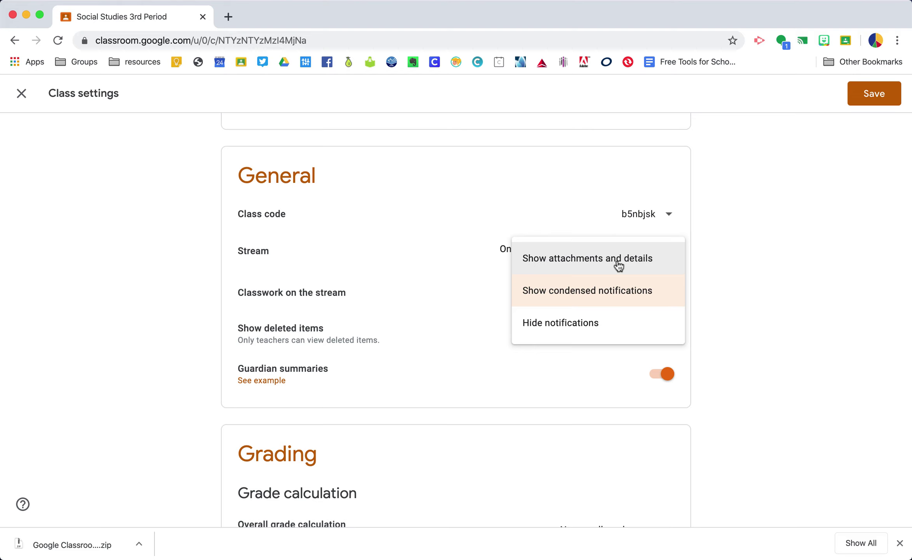
left_click(603, 289)
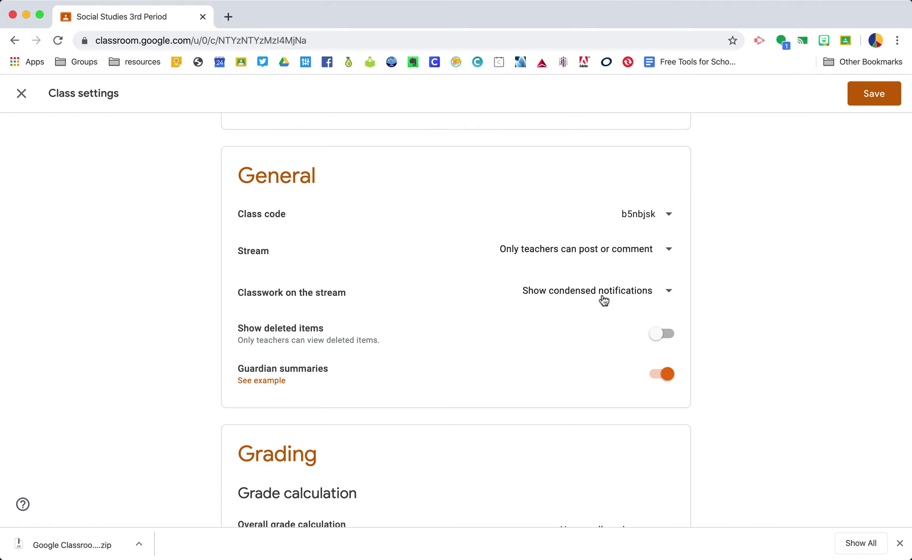
left_click(607, 296)
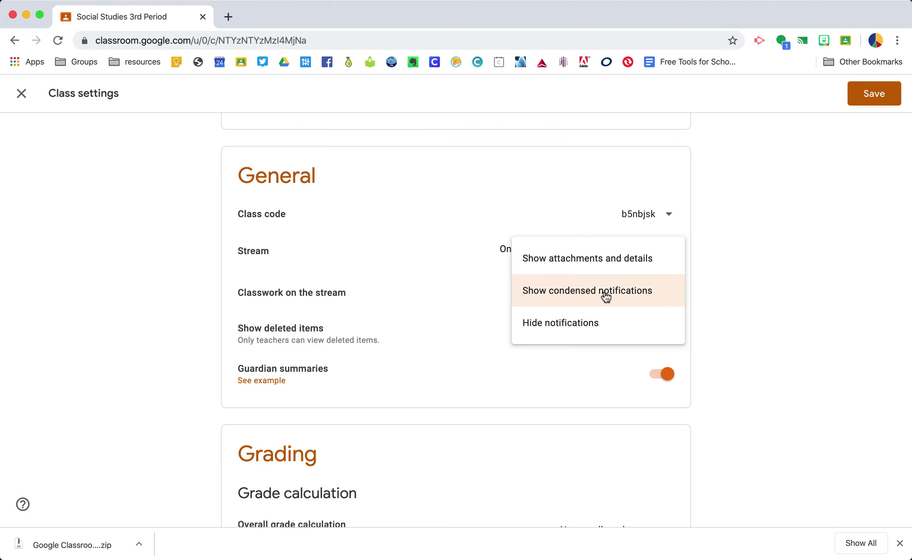
left_click(589, 322)
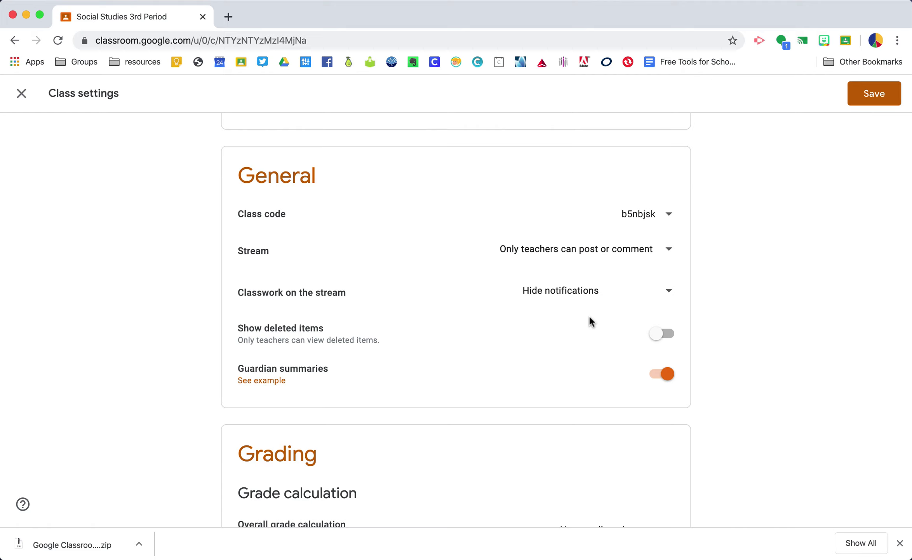
Step: Review the Grading section of the class settings and save the changed settings
scroll(590, 317, "down", 5)
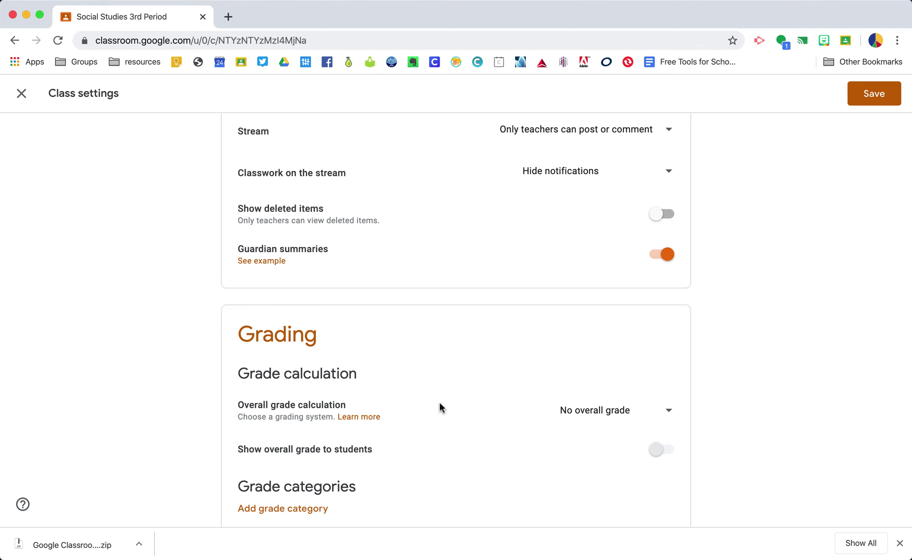
scroll(439, 401, "down", 1)
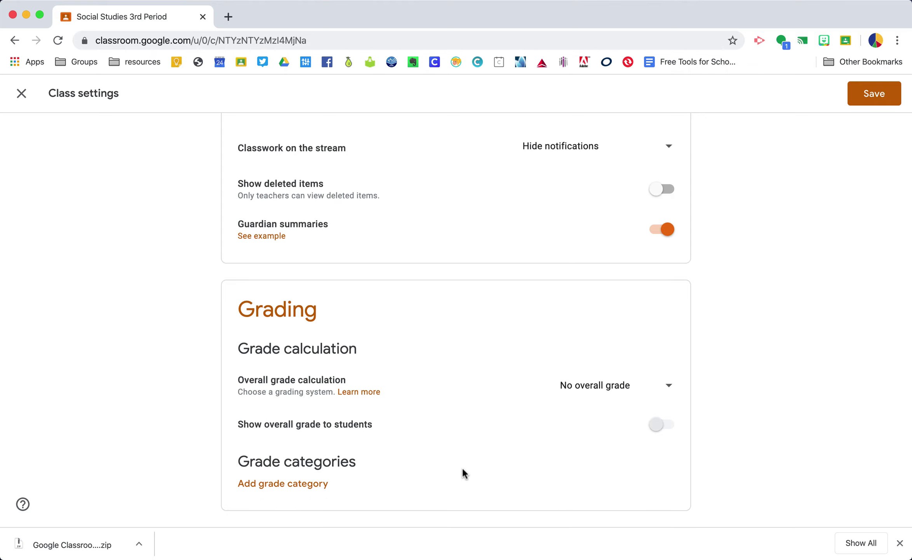
scroll(478, 449, "up", 5)
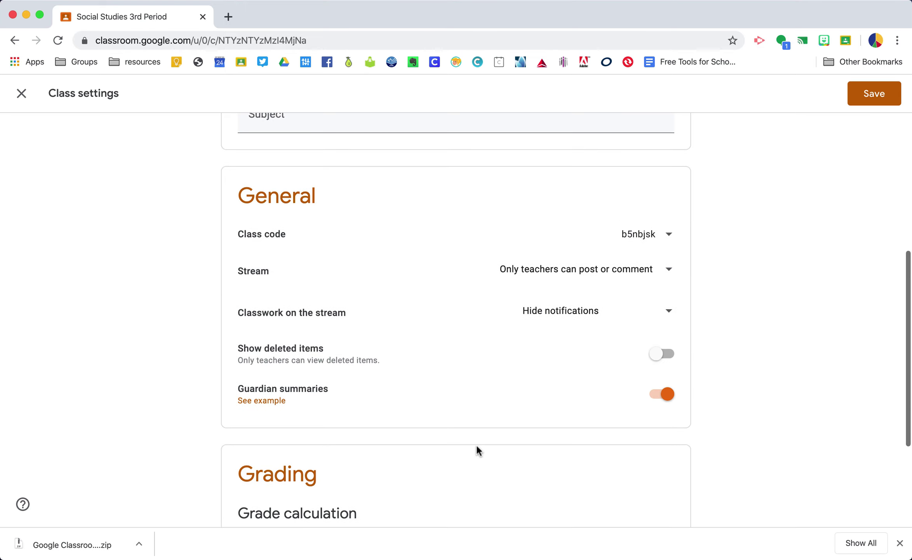
scroll(504, 361, "up", 5)
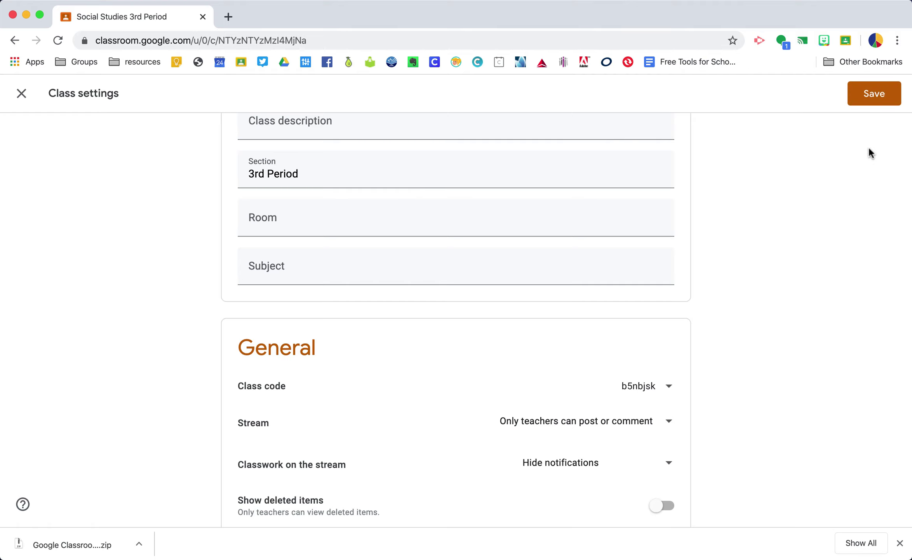
left_click(874, 97)
left_click(875, 96)
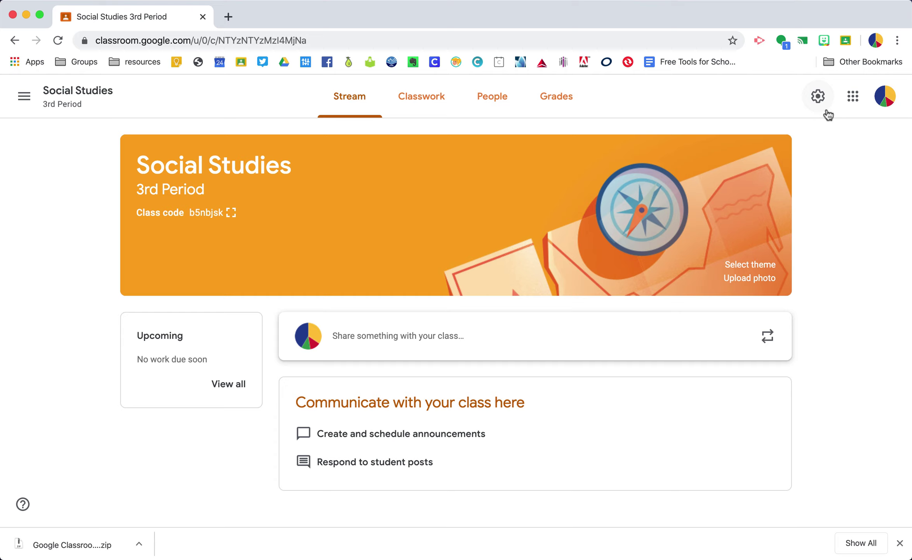
Step: Open the account-wide Classroom settings and examine the email, comment and class notification options
left_click(24, 100)
scroll(92, 243, "down", 5)
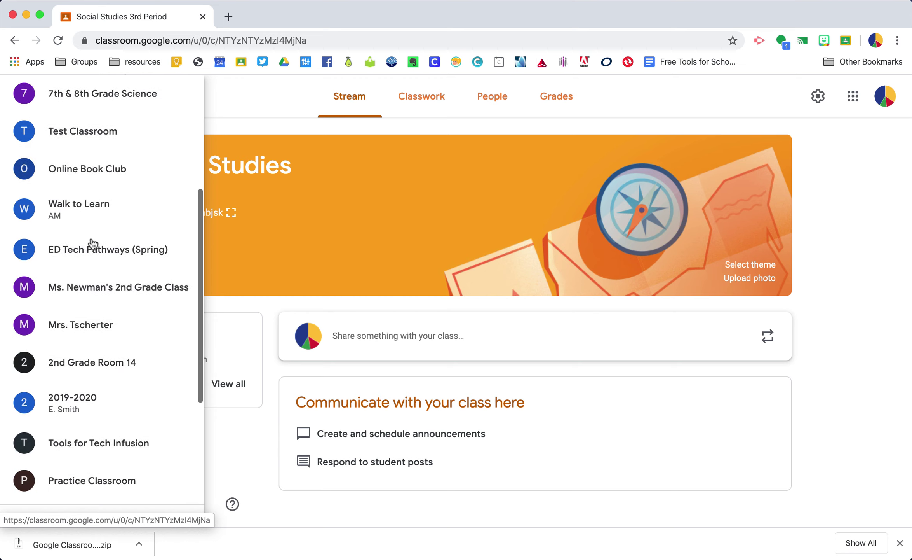
scroll(92, 243, "down", 6)
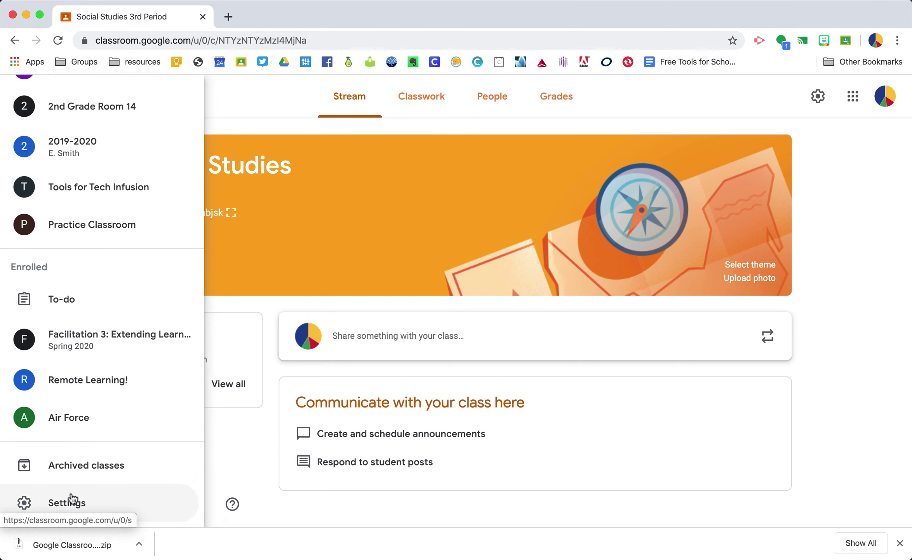
left_click(72, 498)
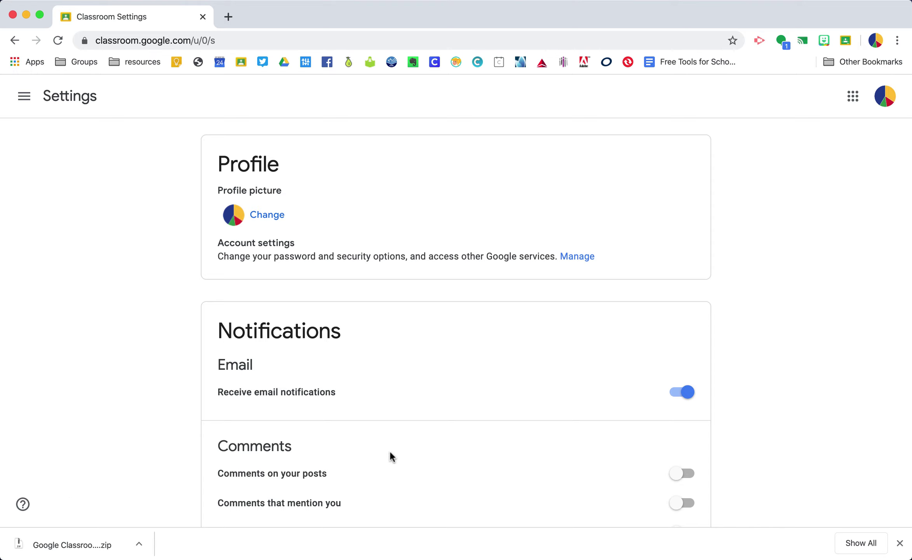
scroll(390, 457, "down", 3)
scroll(391, 457, "down", 4)
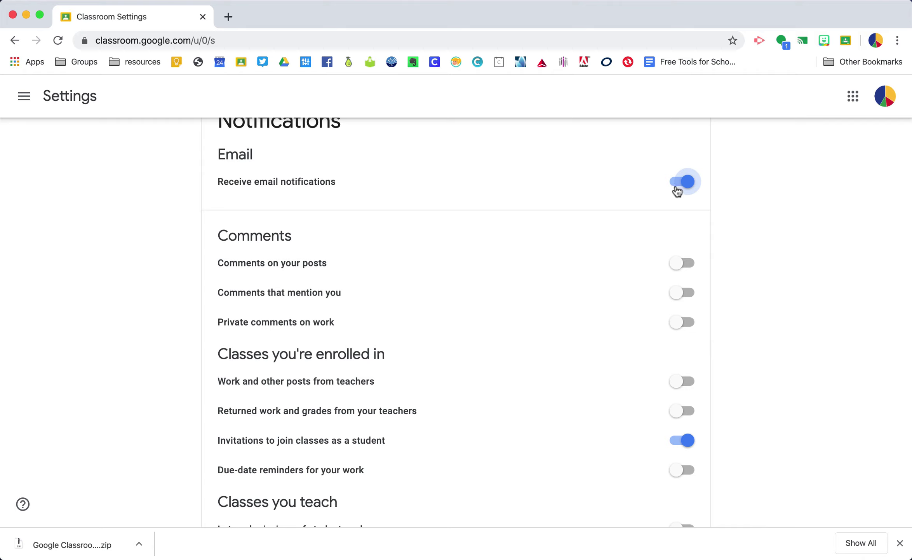
Step: Review the notification options for comments, classes you're enrolled in and classes you teach
scroll(611, 260, "down", 1)
scroll(609, 264, "down", 3)
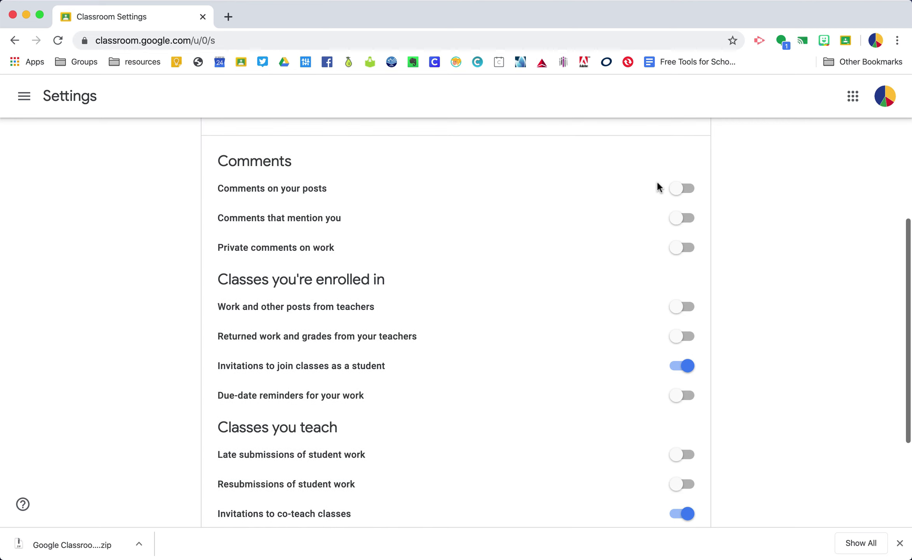
scroll(541, 371, "down", 5)
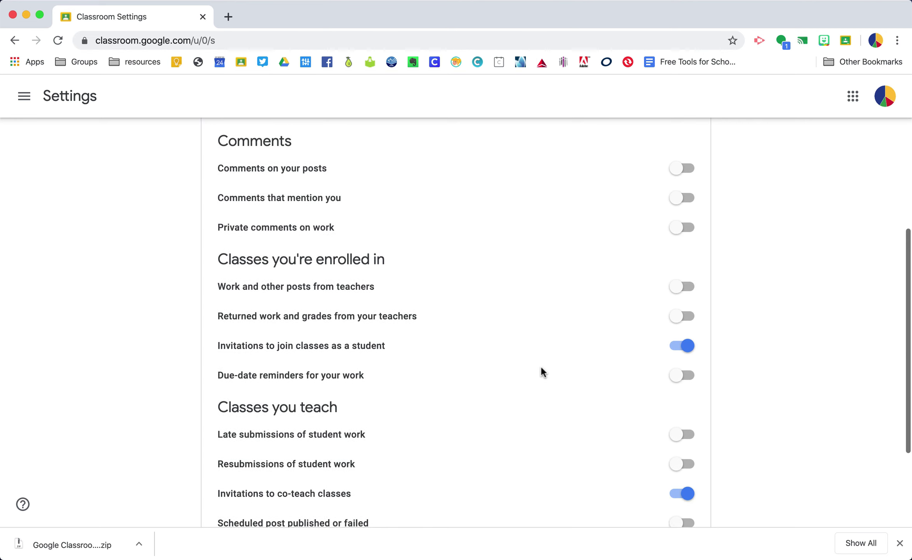
scroll(543, 371, "down", 2)
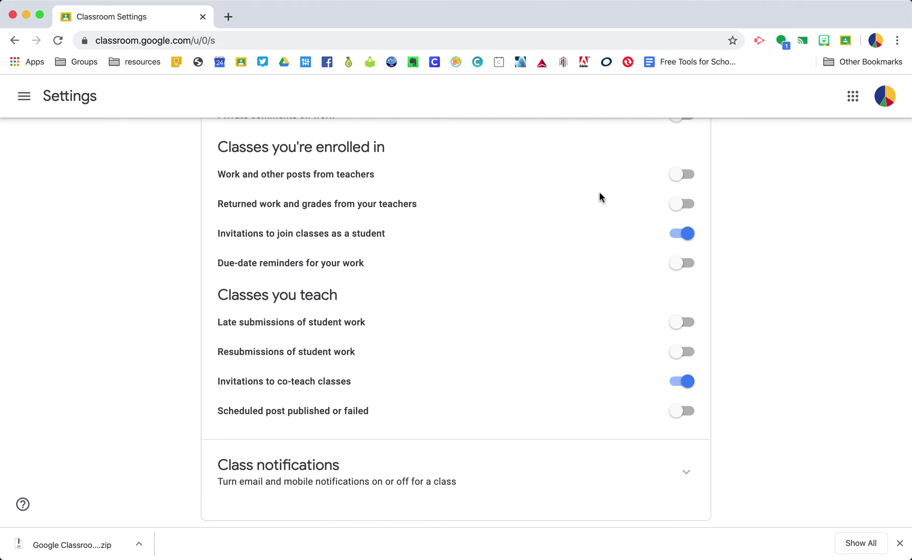
scroll(558, 219, "up", 3)
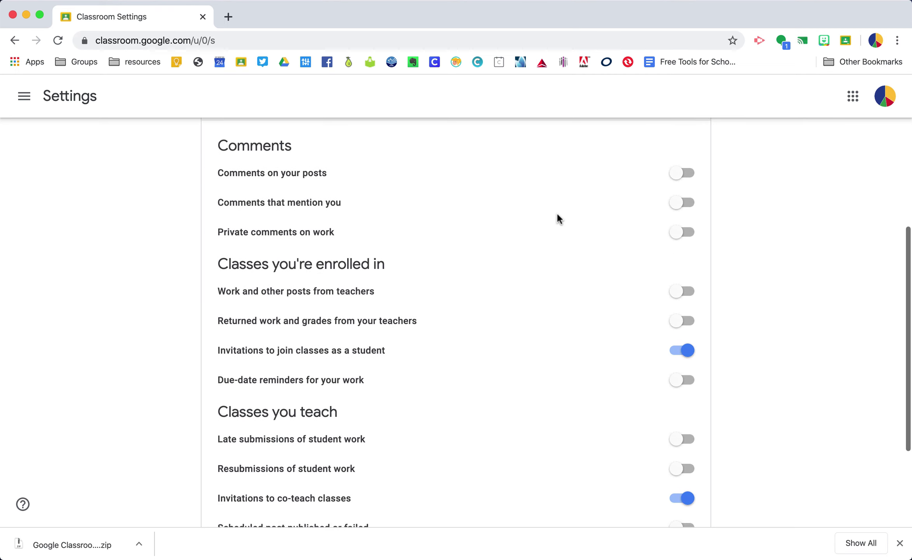
scroll(558, 218, "down", 2)
scroll(558, 218, "down", 3)
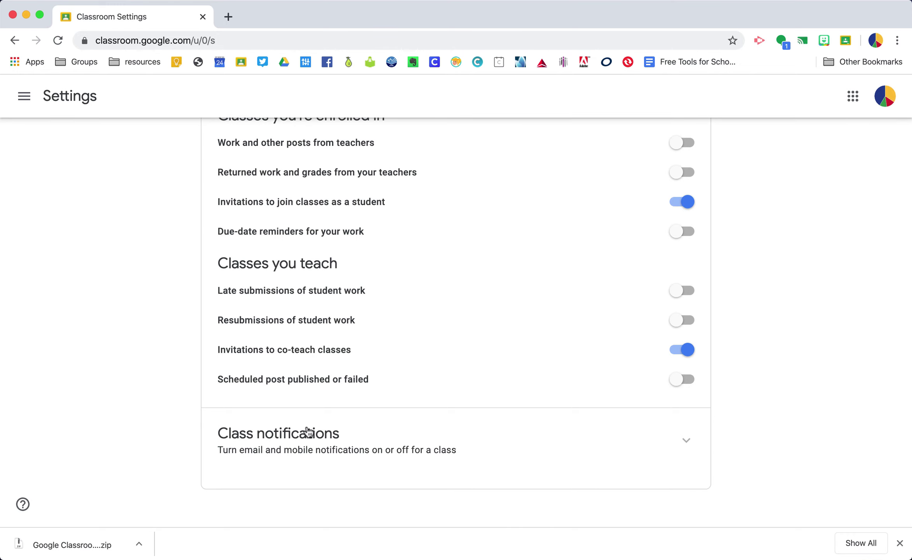
Step: Expand the per-class notification list and turn off notifications for the ED Tech Pathways (Spring) class
left_click(688, 446)
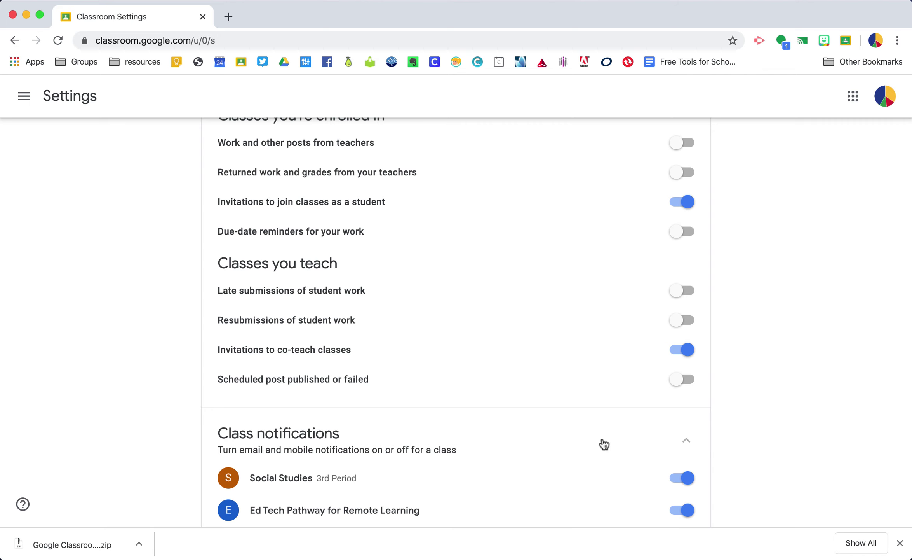
scroll(604, 444, "down", 3)
scroll(605, 444, "down", 5)
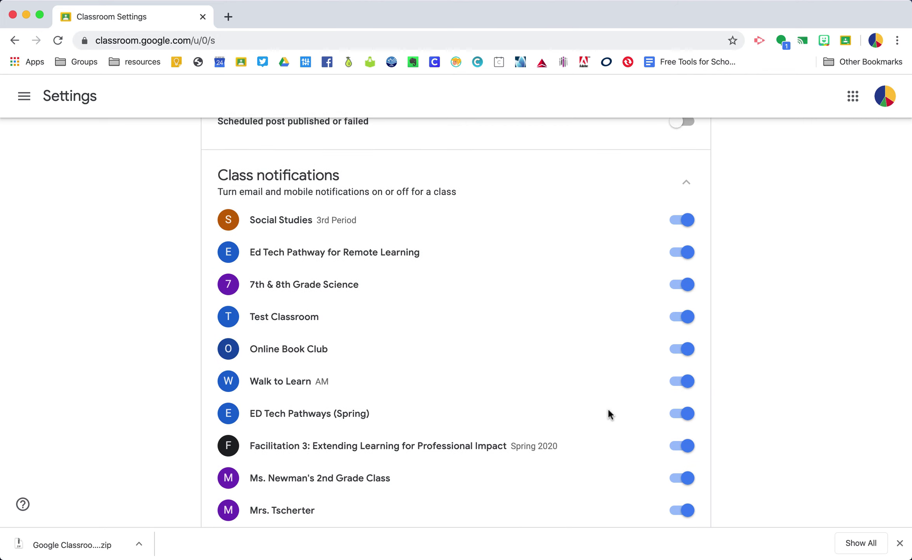
scroll(609, 410, "down", 1)
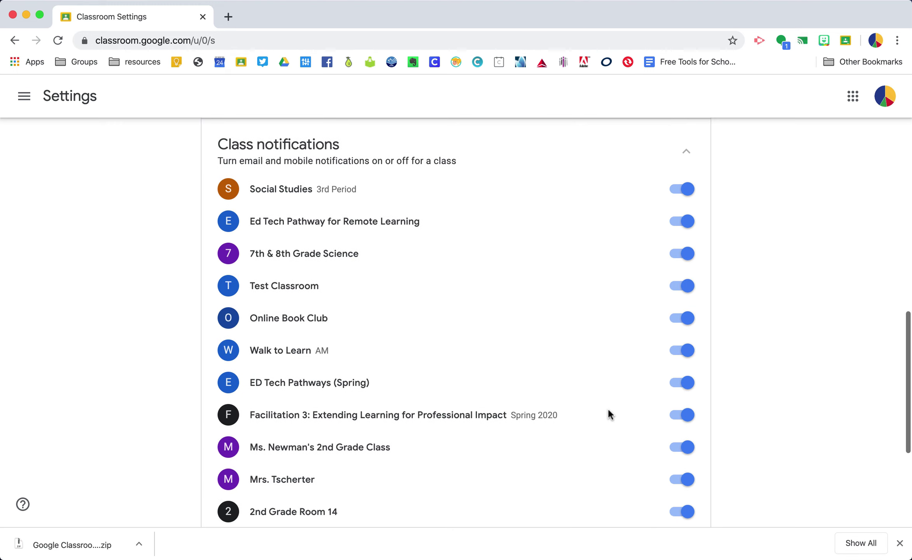
scroll(608, 410, "up", 10)
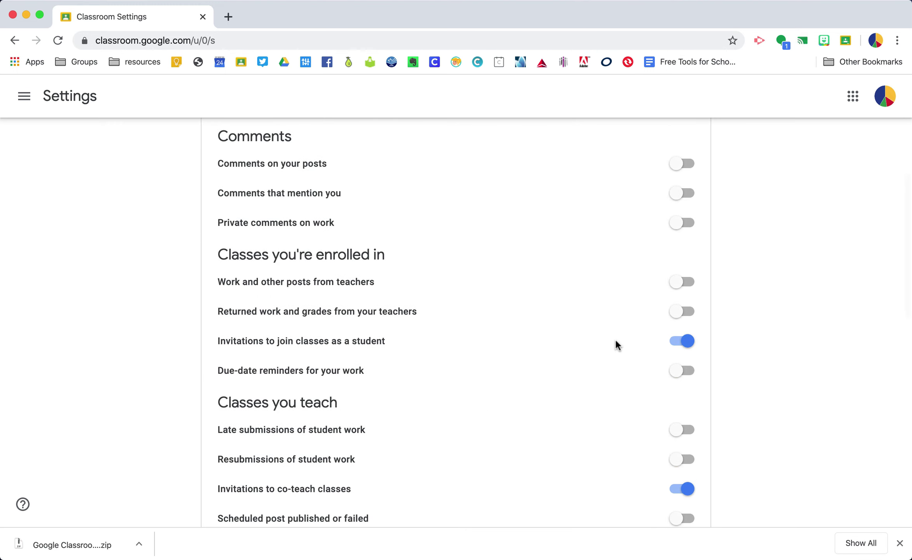
scroll(615, 408, "down", 10)
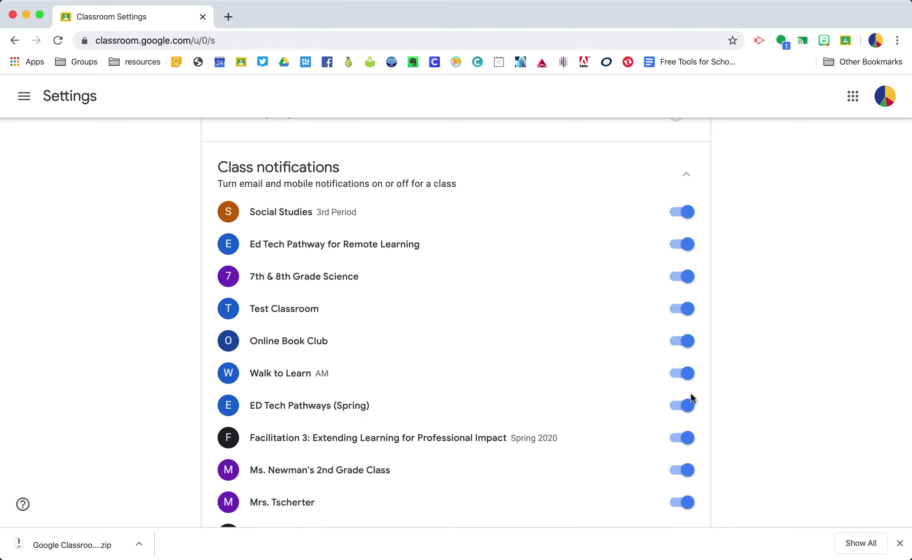
left_click(679, 404)
scroll(593, 272, "up", 10)
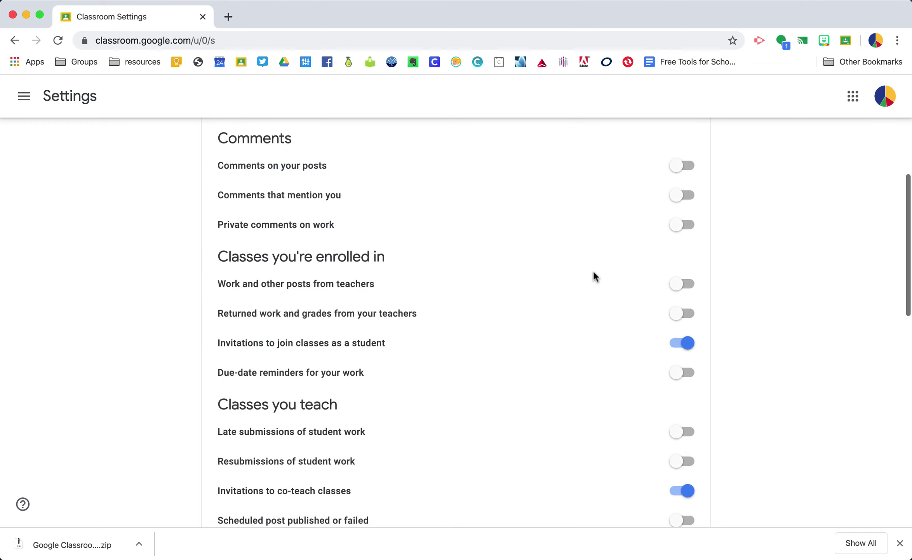
scroll(545, 315, "down", 10)
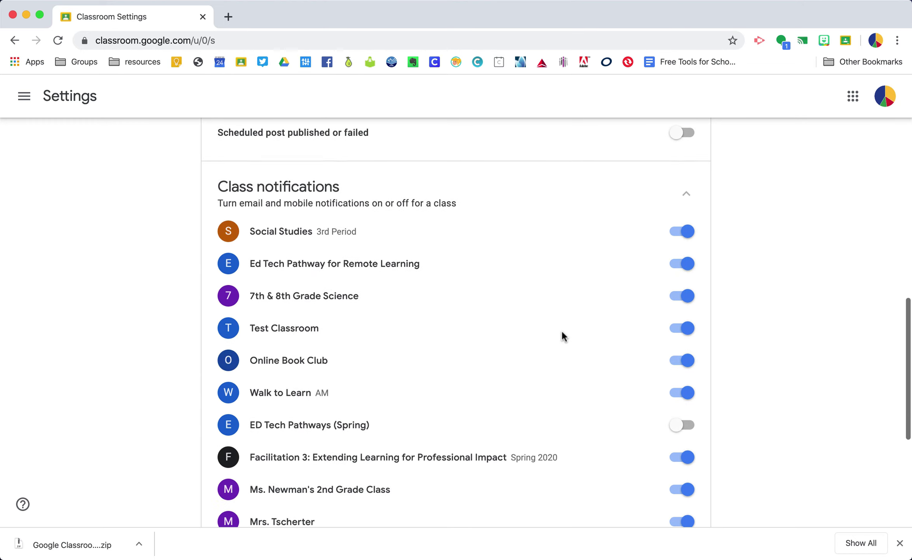
scroll(561, 334, "down", 2)
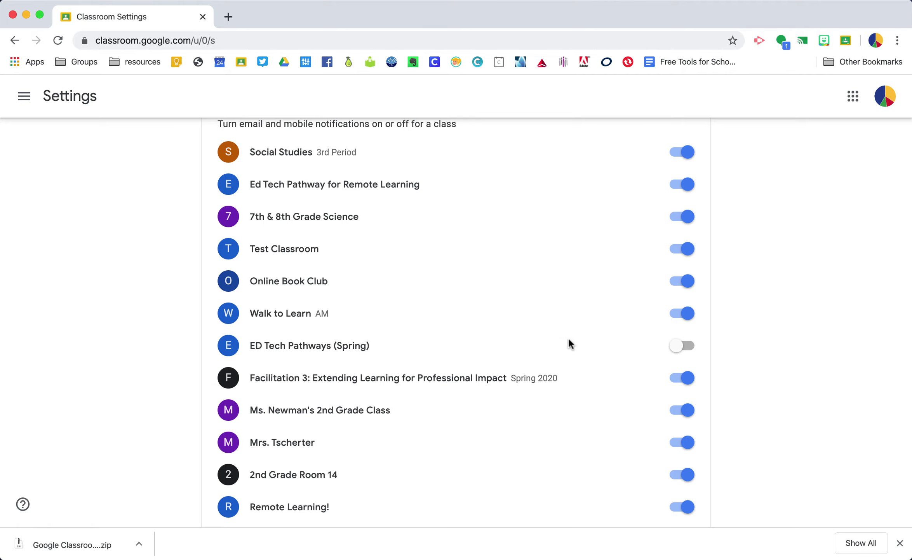
Step: Look over the account notification settings once more and return to the Social Studies 3rd Period class
scroll(568, 338, "up", 15)
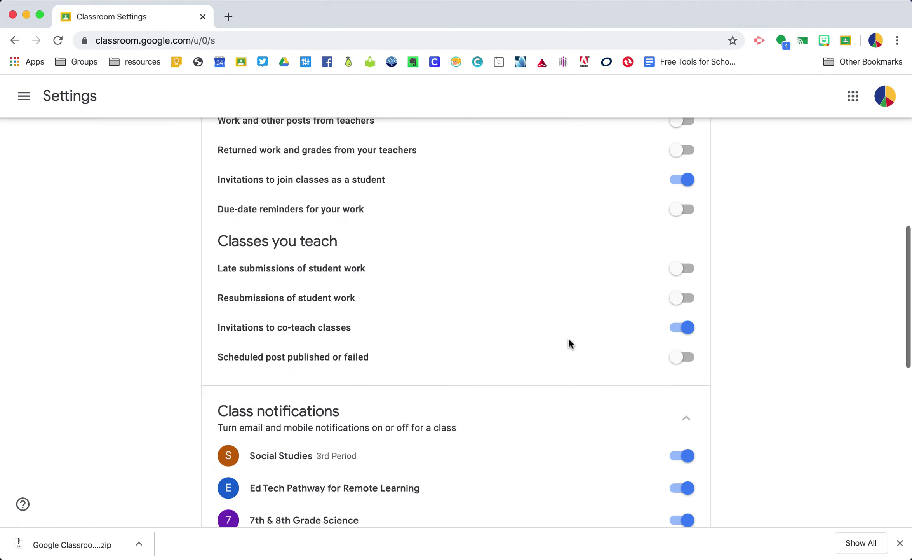
scroll(568, 338, "up", 1)
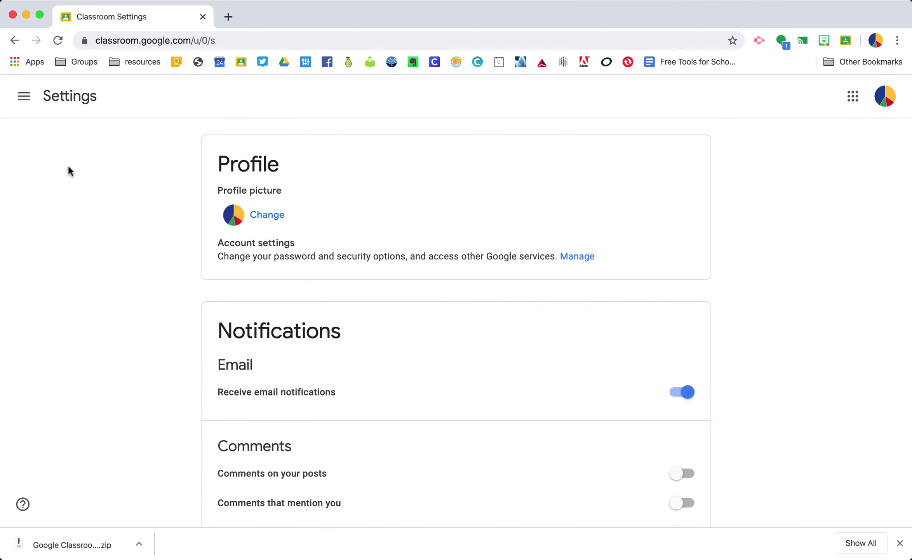
scroll(117, 235, "down", 15)
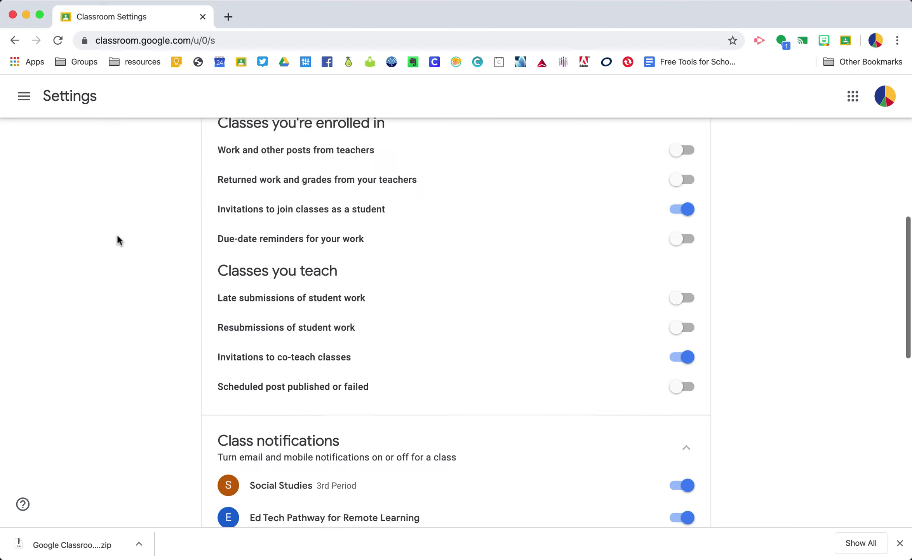
scroll(118, 235, "up", 15)
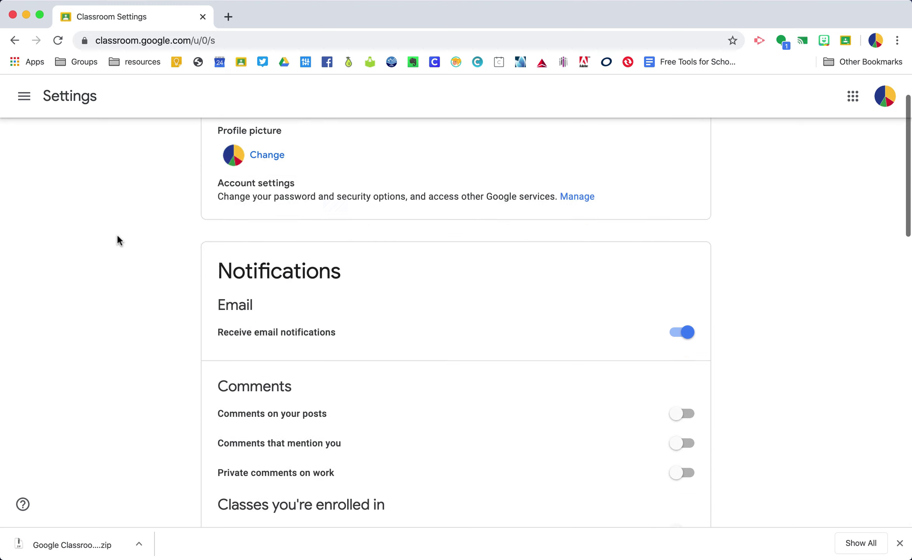
left_click(24, 96)
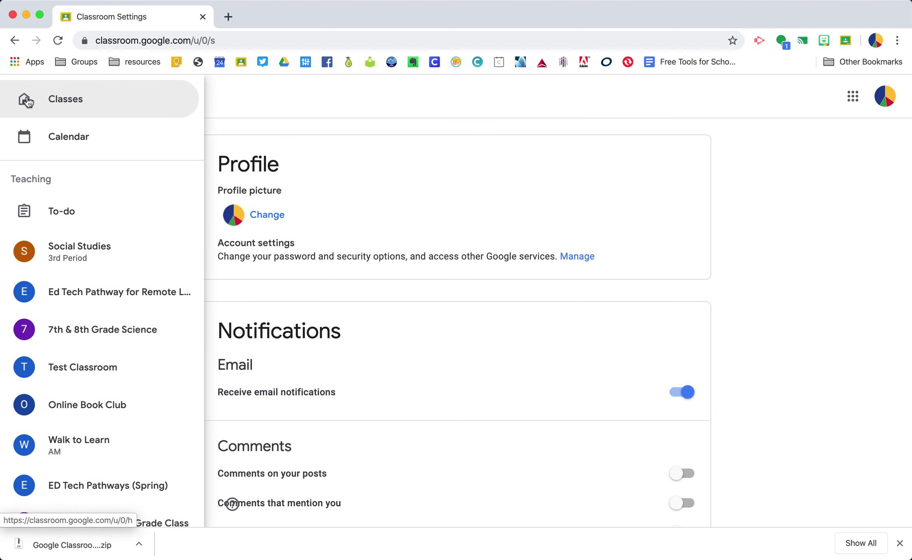
left_click(54, 244)
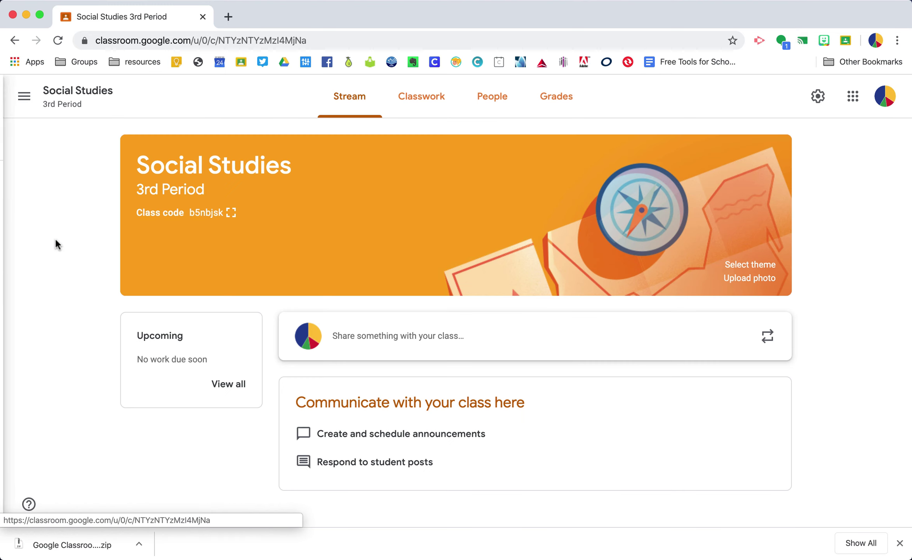